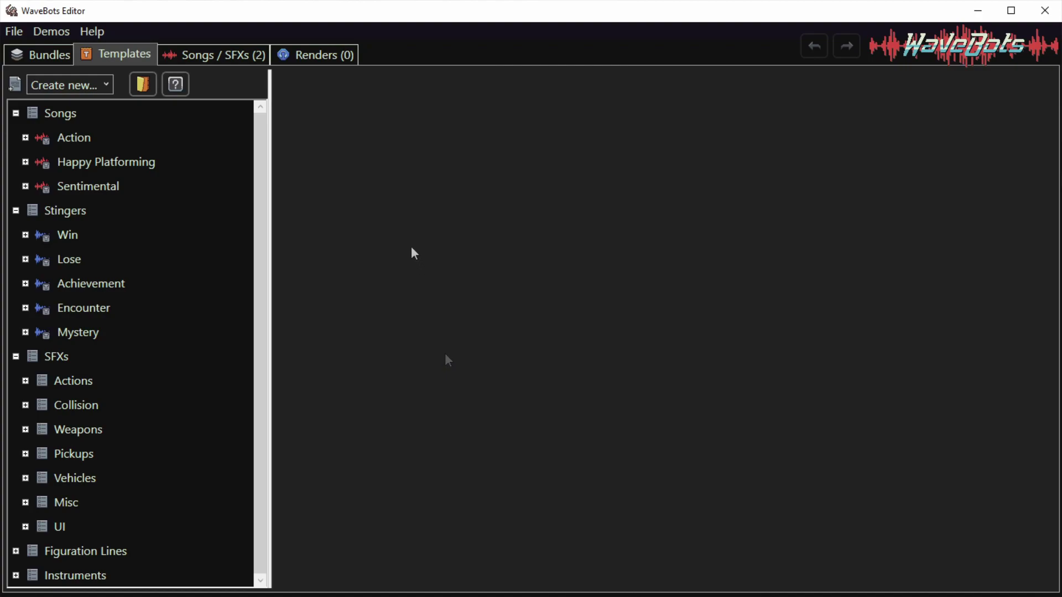
- Render the Action song as a MIDI file with the Song Default settings
{"action": "left_click", "coordinate": [212, 55]}
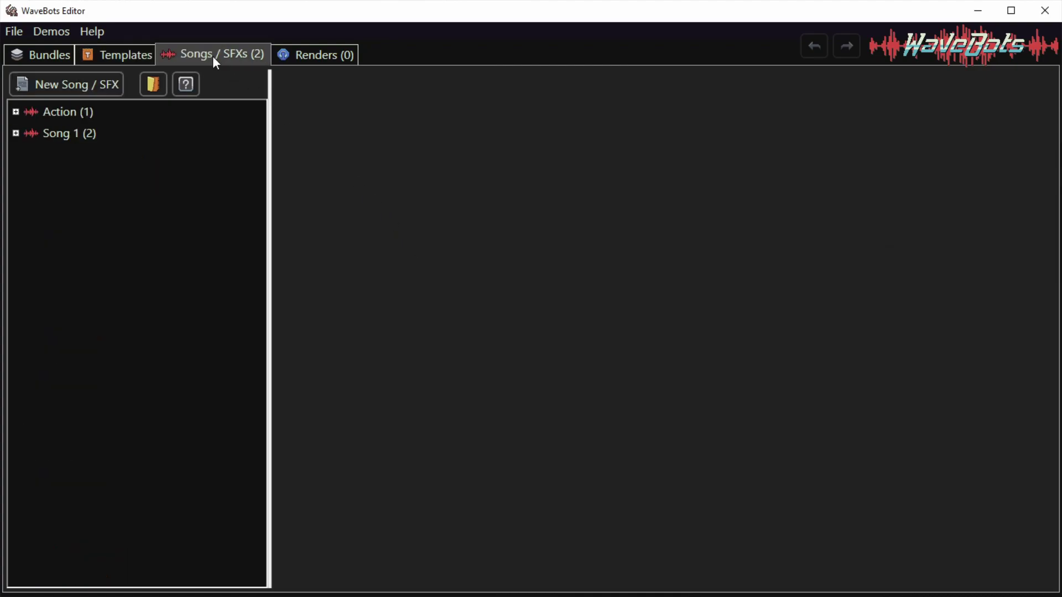
{"action": "left_click", "coordinate": [54, 117]}
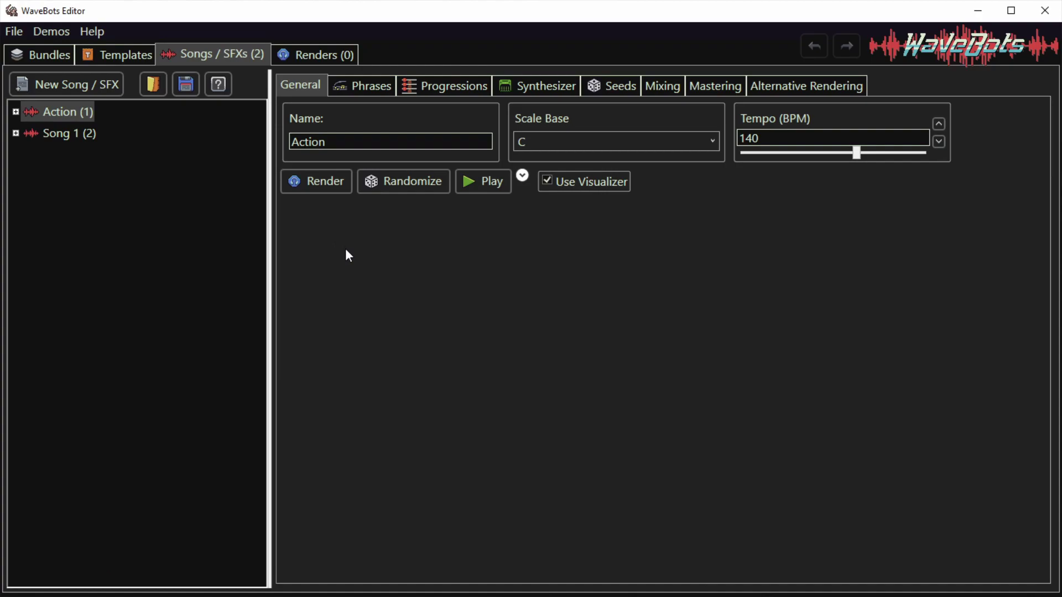
{"action": "left_click", "coordinate": [324, 180]}
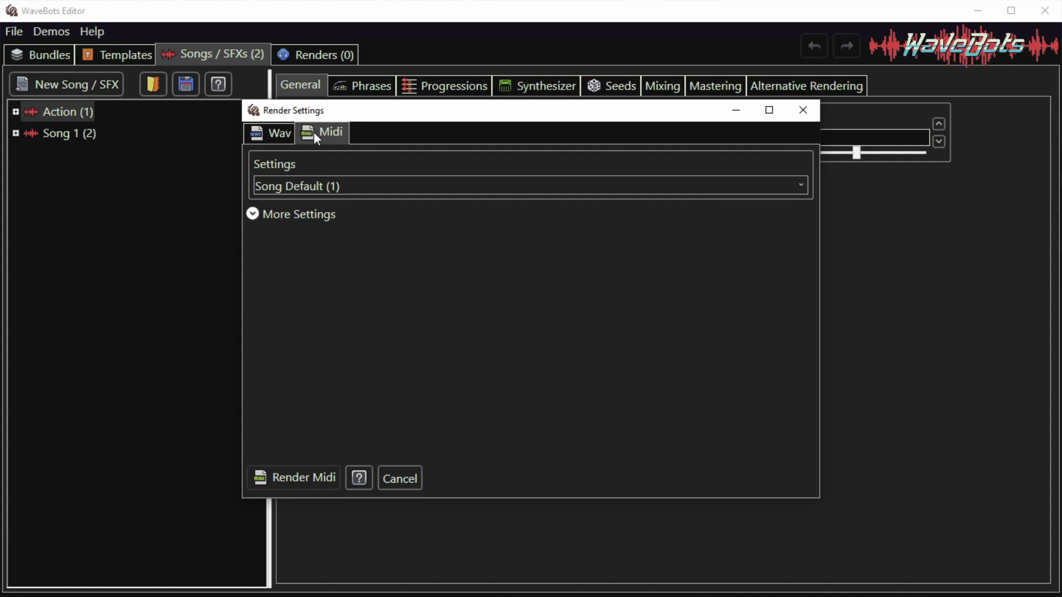
{"action": "left_click", "coordinate": [305, 479]}
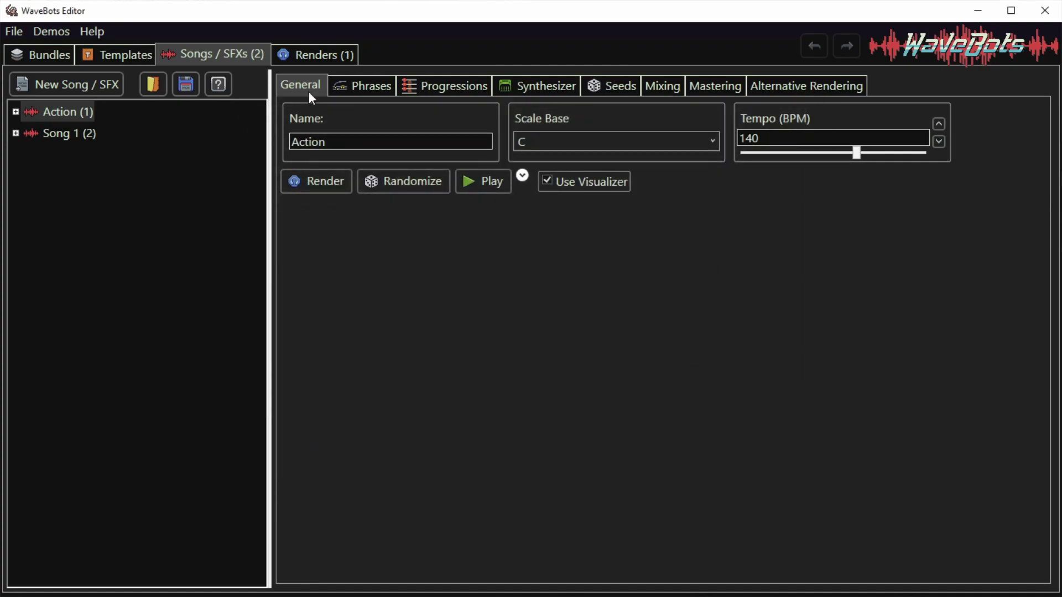
- Inspect the Action render's output folder, close it, and open the rendered Action MIDI file from its output files
{"action": "left_click", "coordinate": [325, 54]}
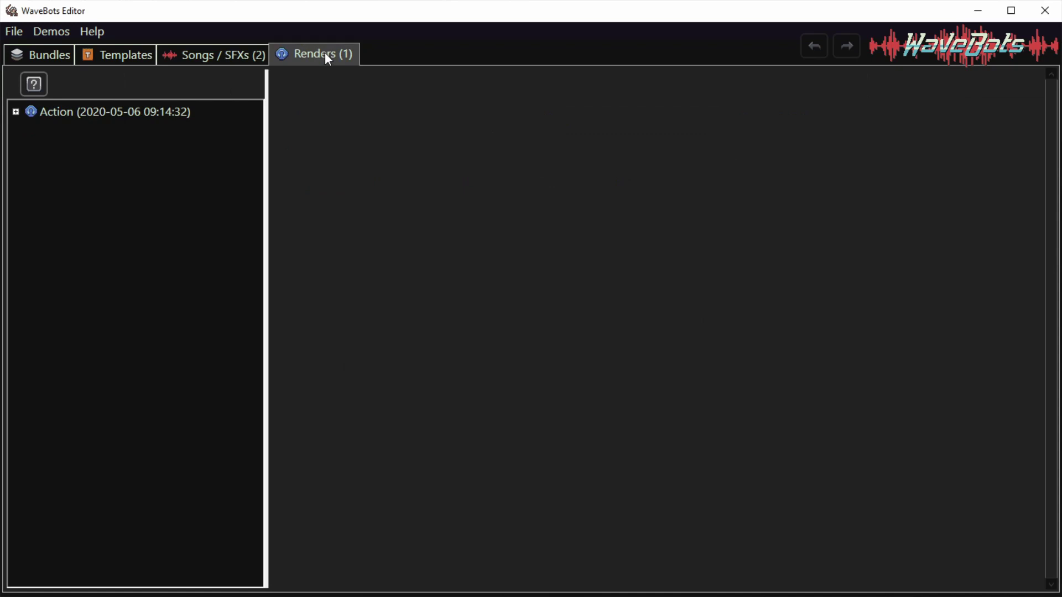
{"action": "left_click", "coordinate": [168, 115]}
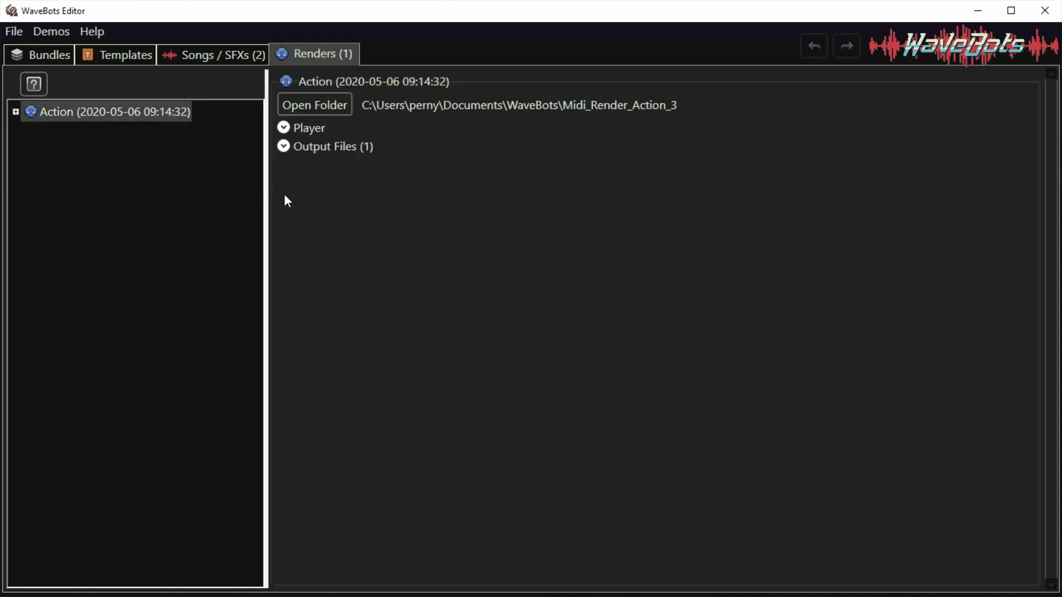
{"action": "left_click", "coordinate": [320, 104]}
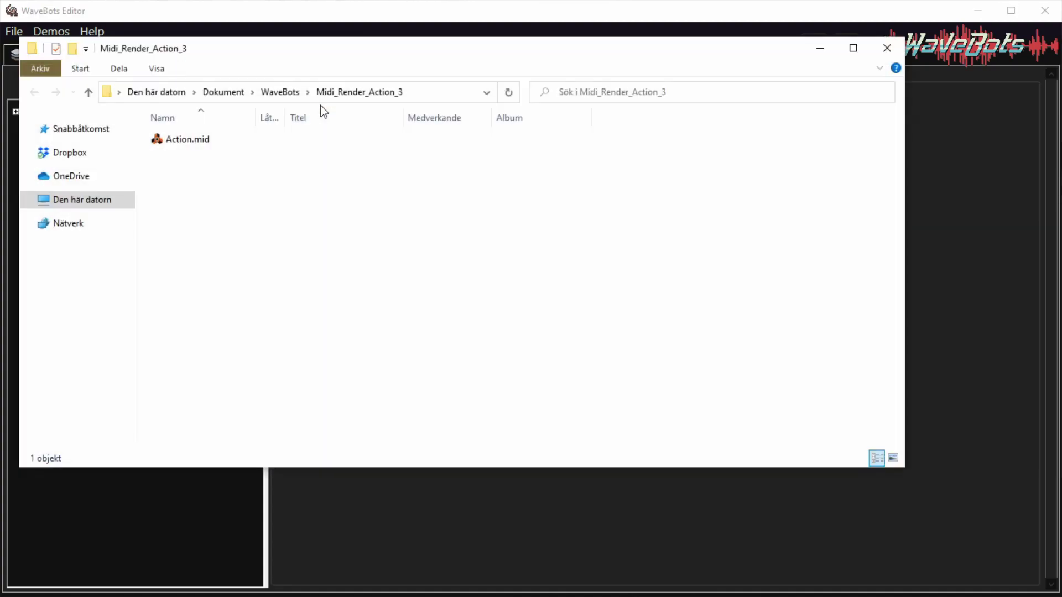
{"action": "left_click", "coordinate": [888, 48]}
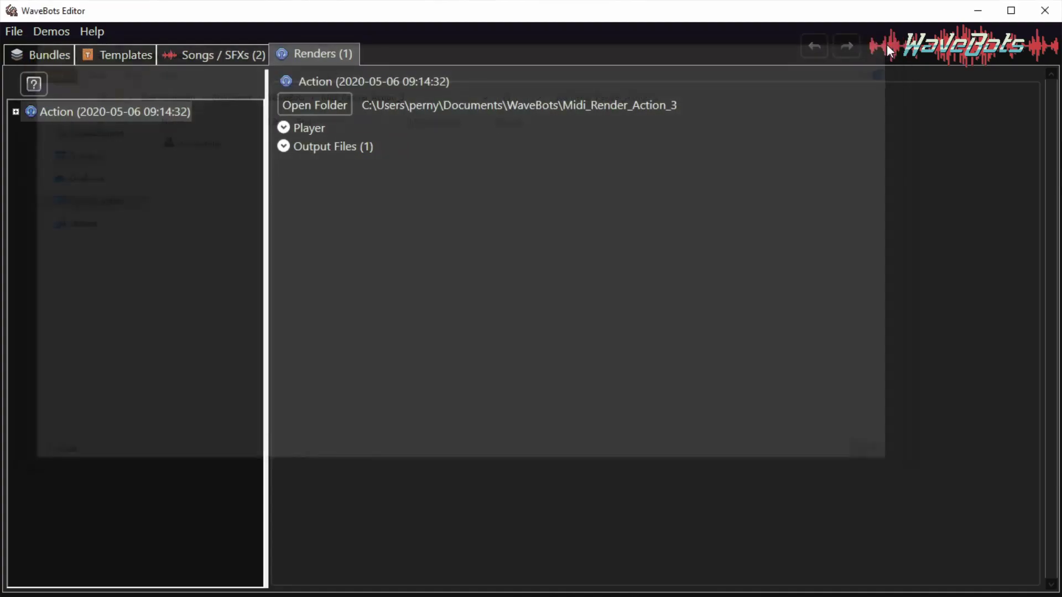
{"action": "left_click", "coordinate": [284, 147]}
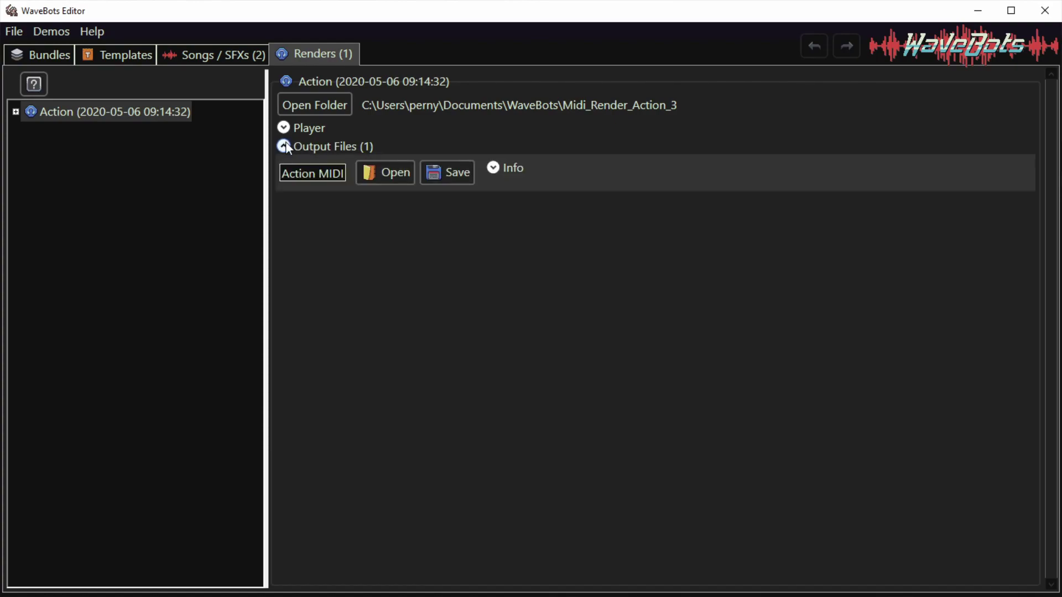
{"action": "left_click", "coordinate": [383, 169]}
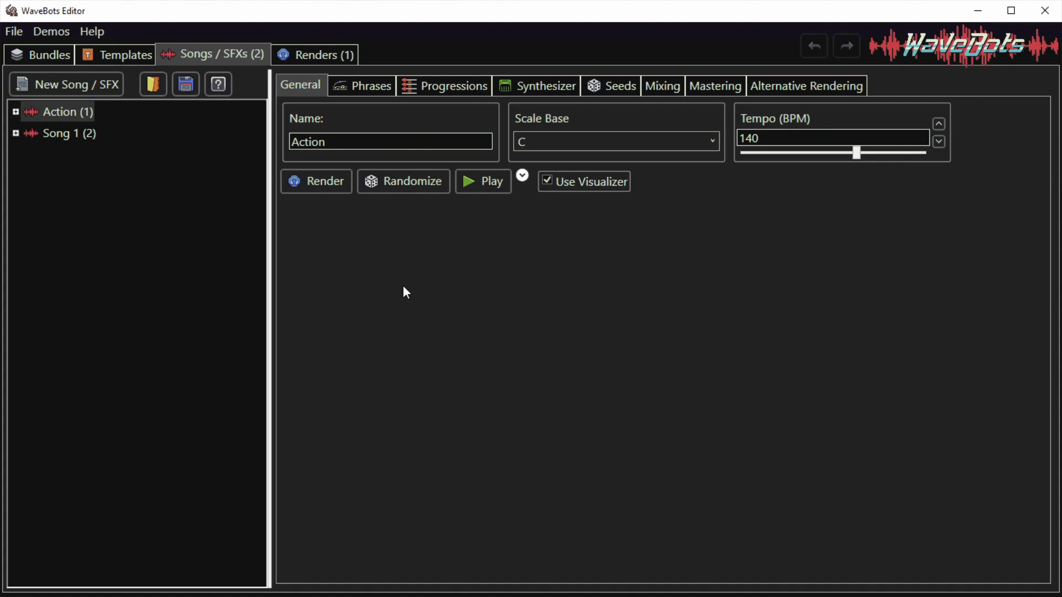
- Turn on Open File After Render in the Song Default MIDI render settings for the Action song
{"action": "left_click", "coordinate": [335, 185]}
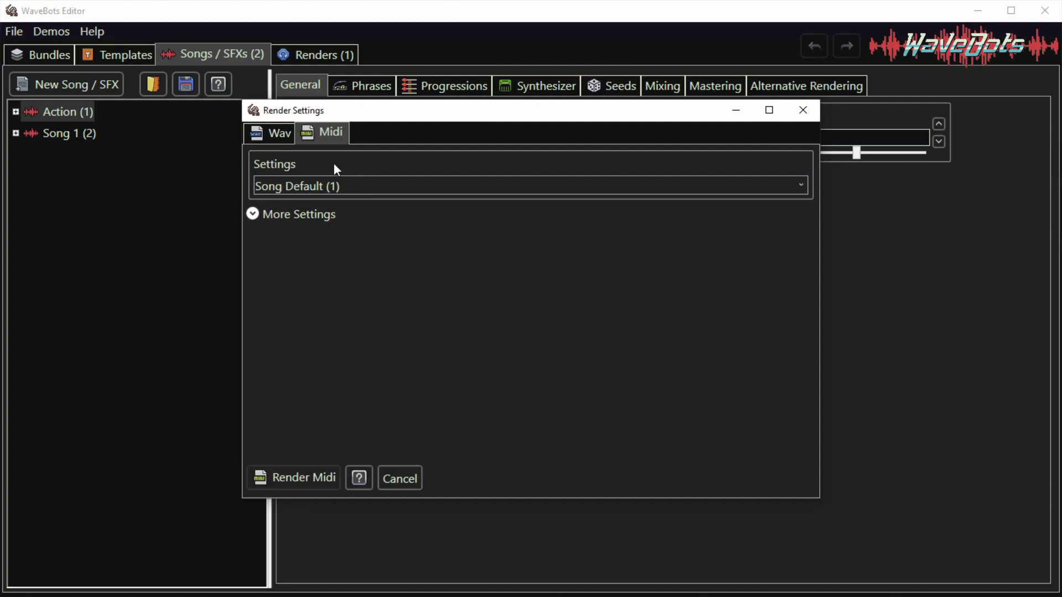
{"action": "left_click", "coordinate": [296, 216]}
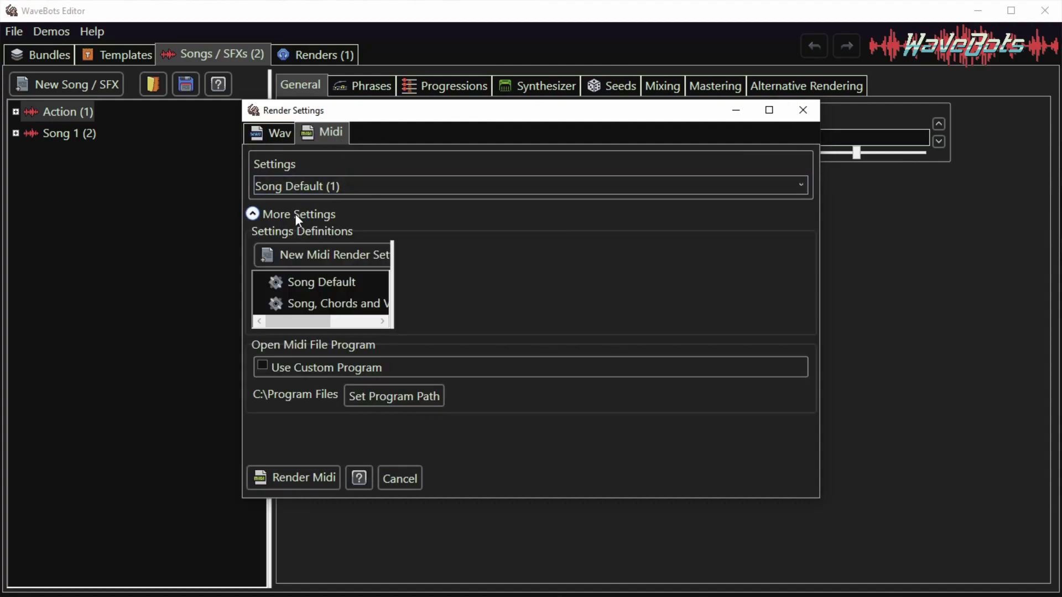
{"action": "left_click", "coordinate": [308, 282]}
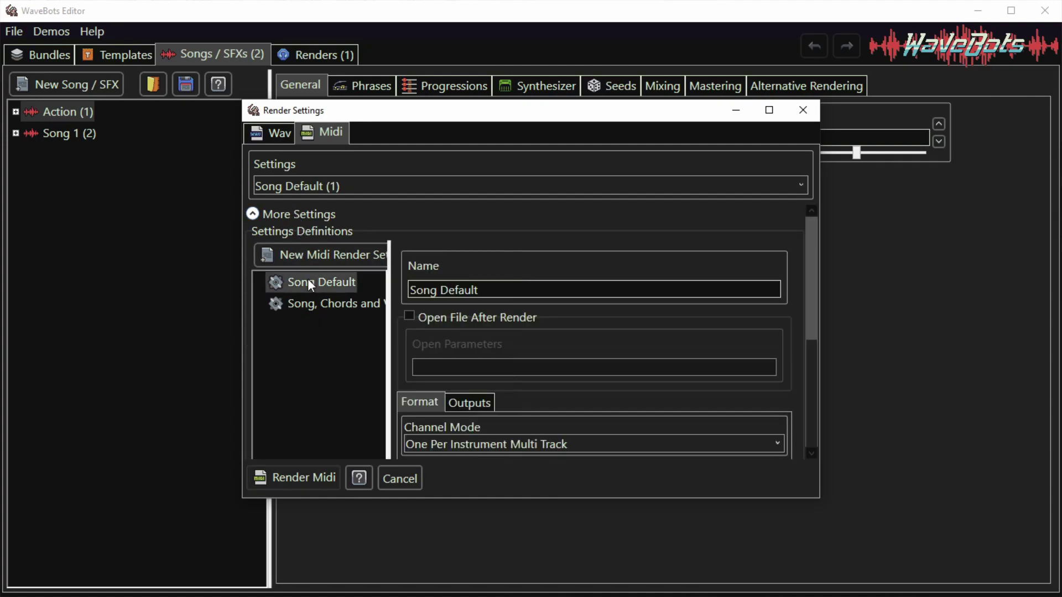
{"action": "left_click", "coordinate": [410, 318]}
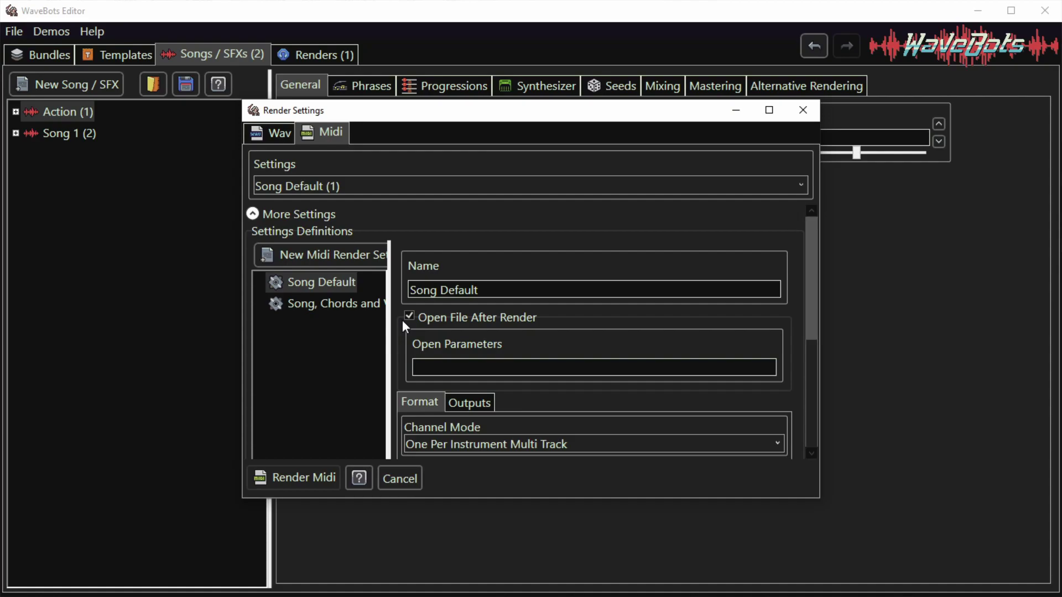
- Enable Use Custom Program for opening MIDI files, dismiss the program path selection, and render the Action song
{"action": "scroll", "coordinate": [403, 319], "scroll_direction": "down", "scroll_amount": 5}
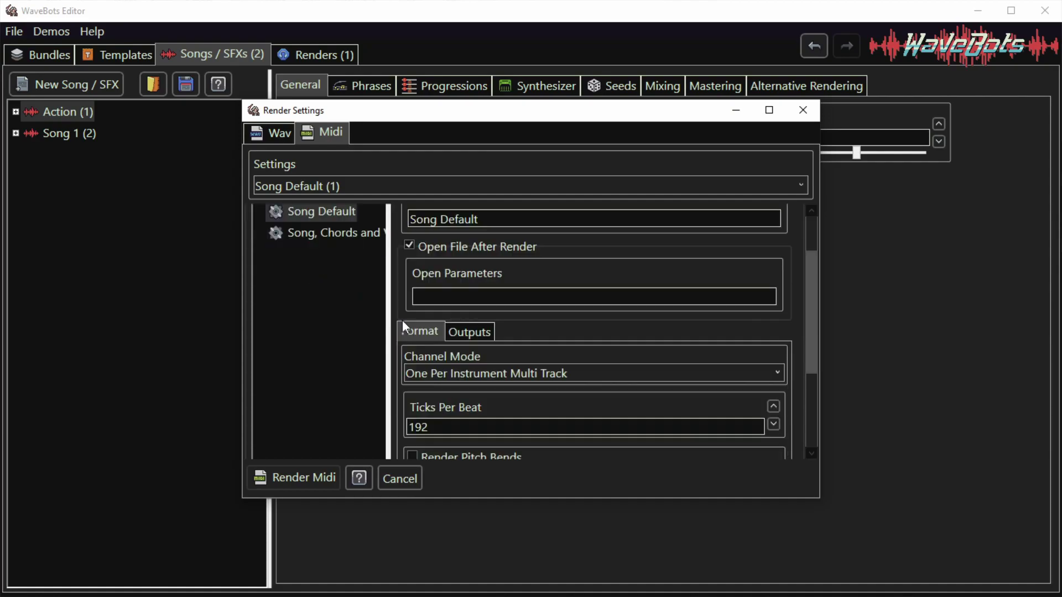
{"action": "scroll", "coordinate": [403, 319], "scroll_direction": "down", "scroll_amount": 3}
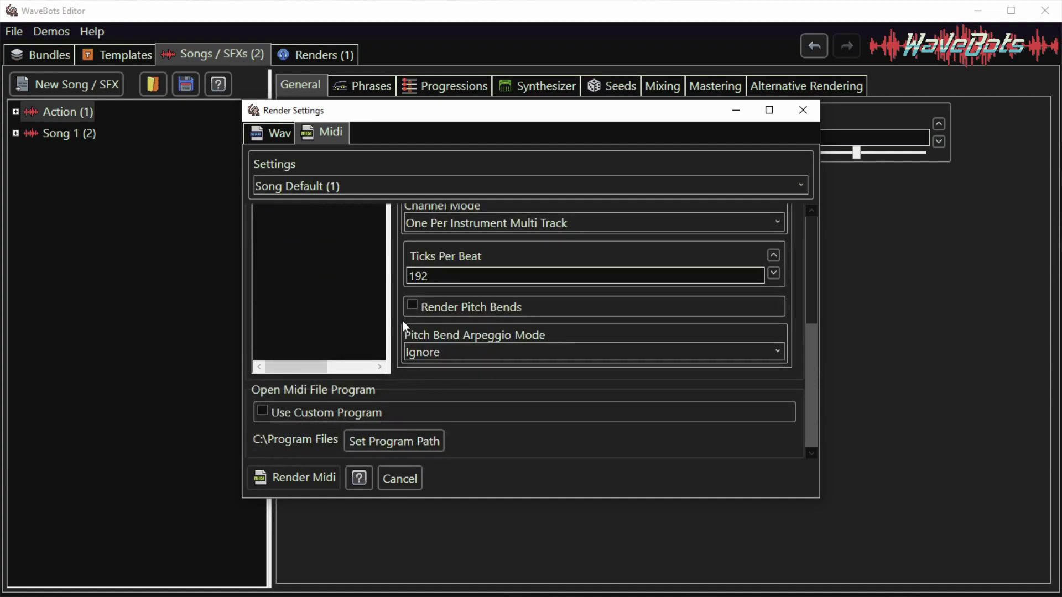
{"action": "left_click", "coordinate": [308, 414]}
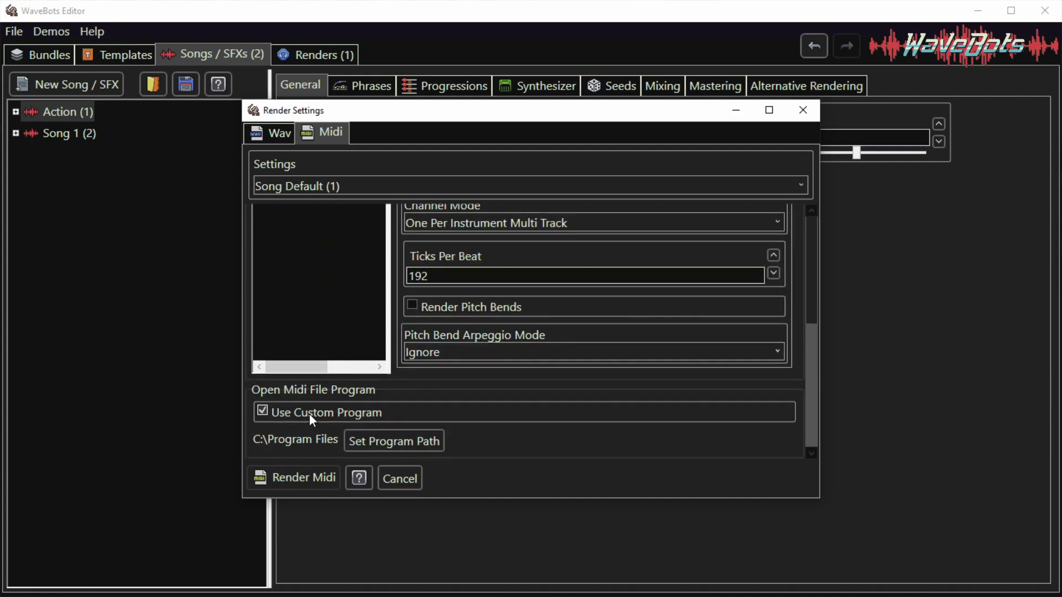
{"action": "left_click", "coordinate": [406, 443]}
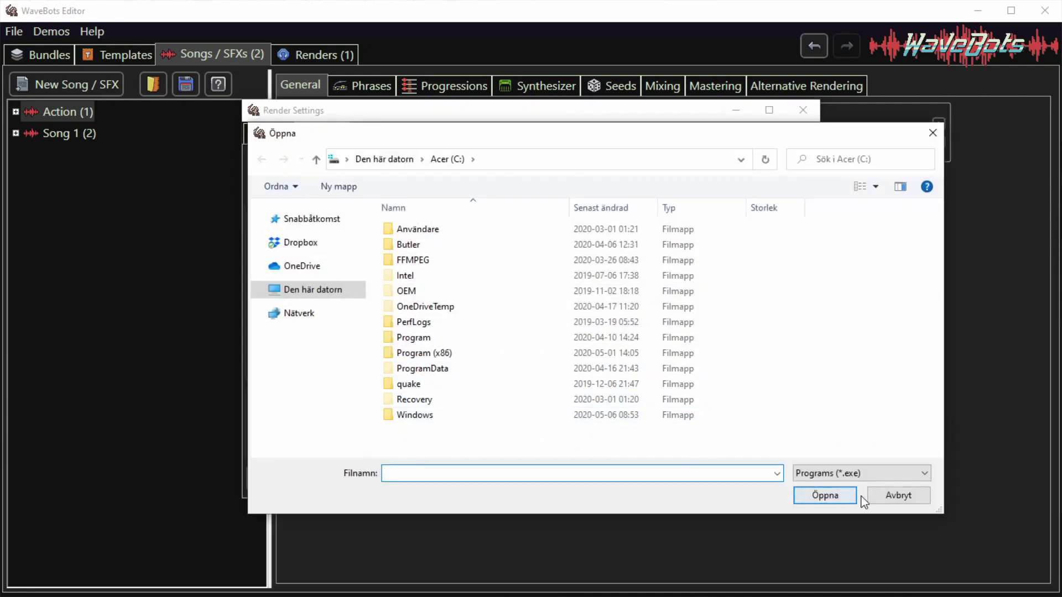
{"action": "left_click", "coordinate": [898, 497]}
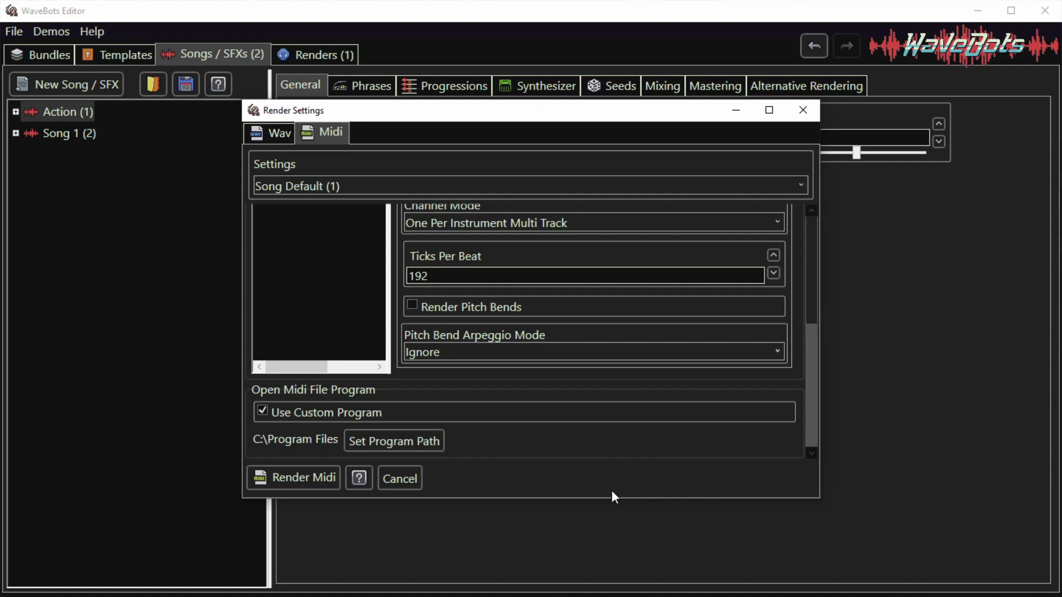
{"action": "key", "text": "Return"}
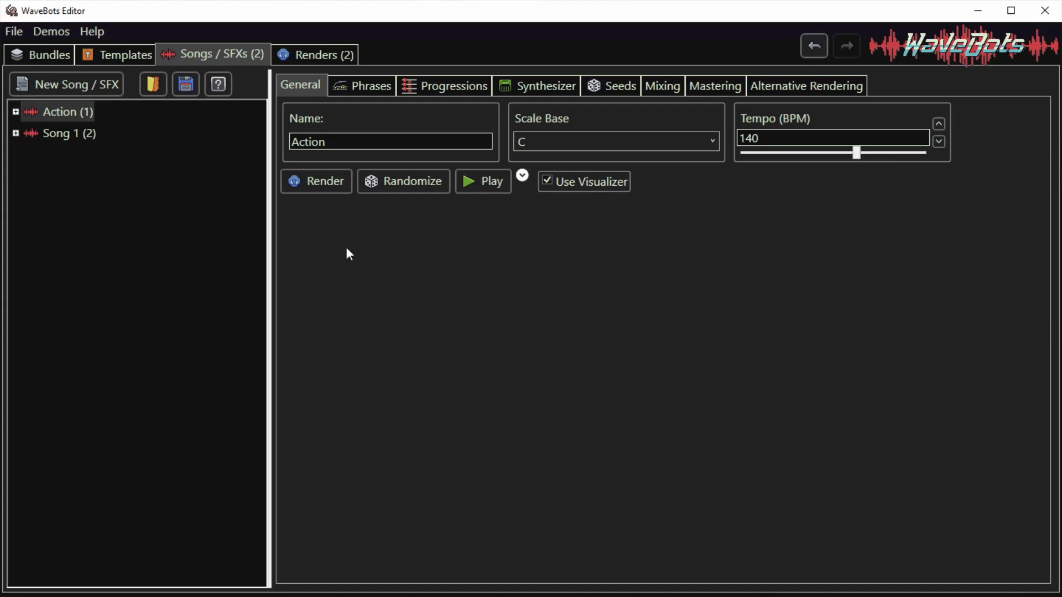
- Render the Action song to MIDI again and play it in Reason, showing the tracks in the enlarged sequencer
{"action": "left_click", "coordinate": [322, 180]}
{"action": "left_click", "coordinate": [333, 478]}
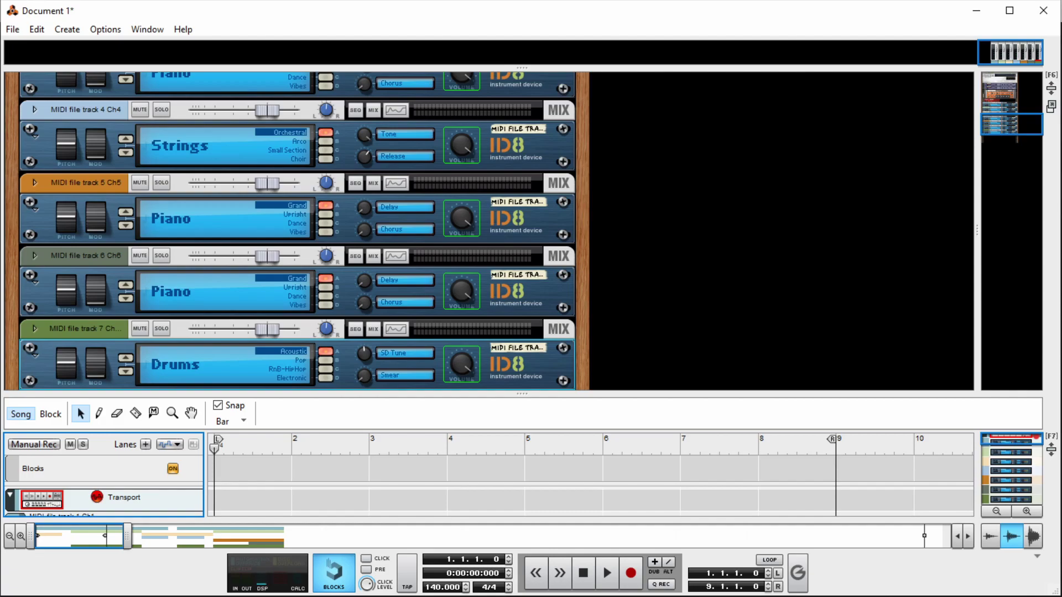
{"action": "left_click", "coordinate": [606, 575]}
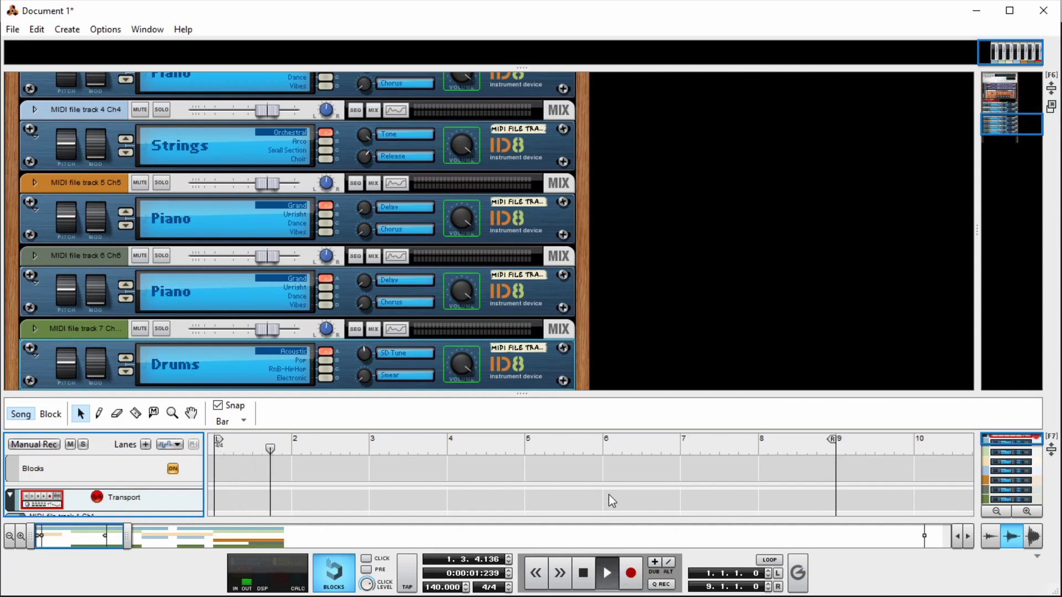
{"action": "key", "text": "F6"}
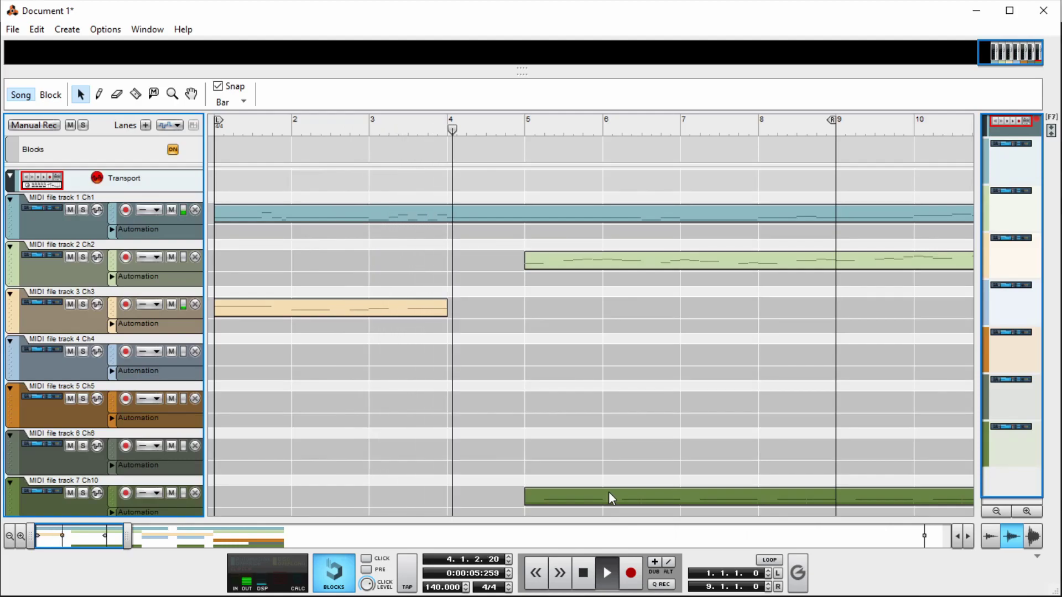
{"action": "left_click_drag", "start_coordinate": [129, 536], "coordinate": [308, 546]}
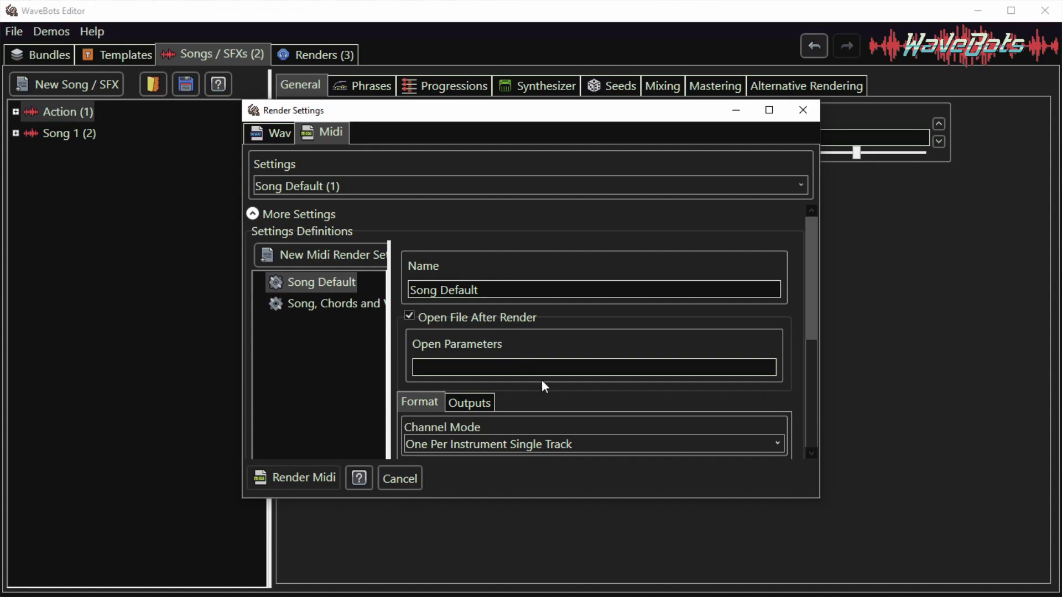
- Back in WaveBots Editor, set the Song Default Channel Mode to One Per Instrument Multi Track
{"action": "scroll", "coordinate": [547, 392], "scroll_direction": "down", "scroll_amount": 2}
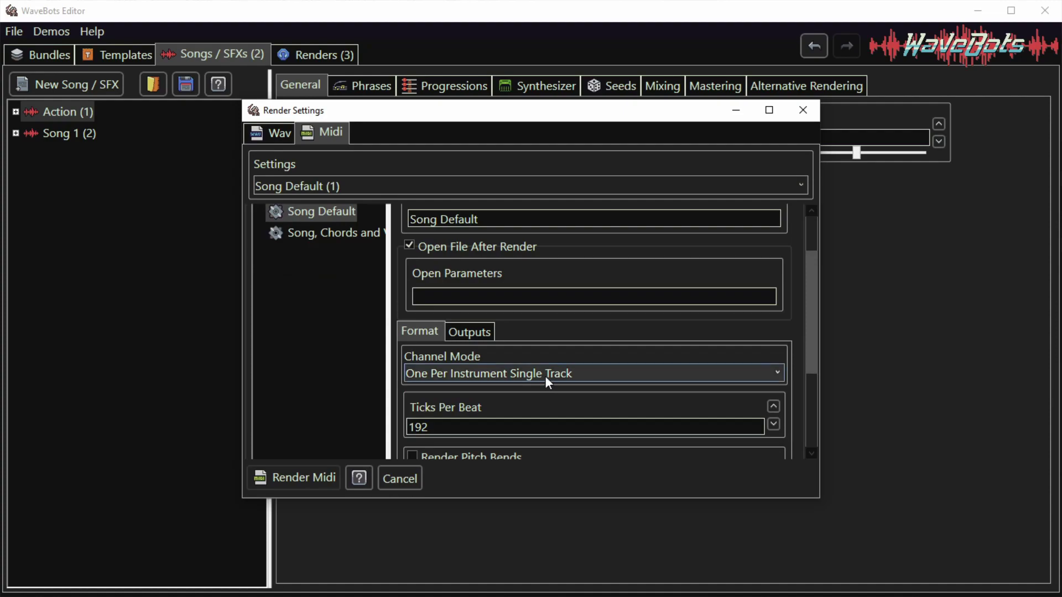
{"action": "left_click", "coordinate": [546, 376]}
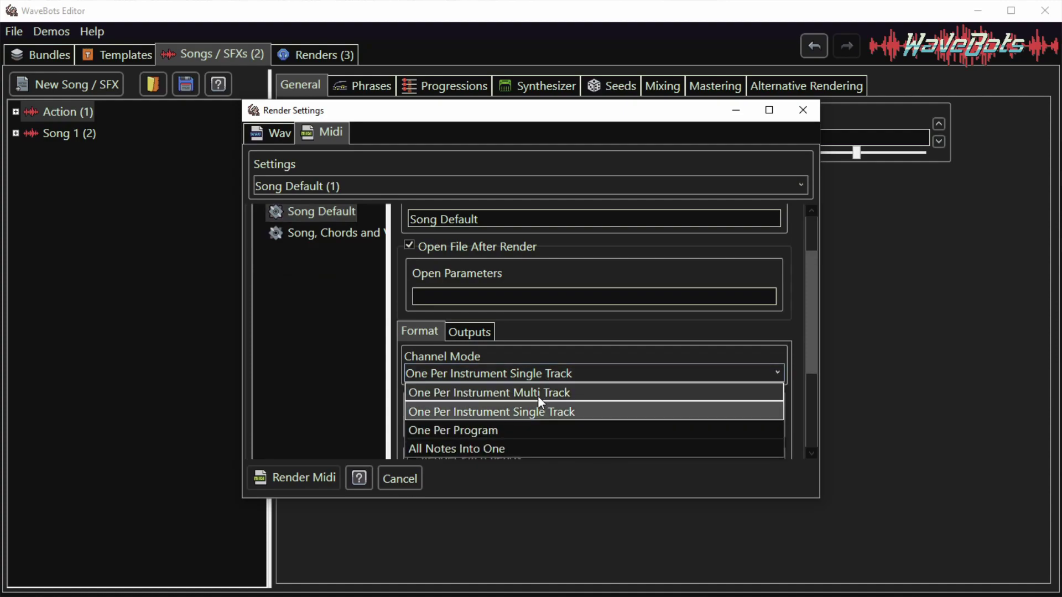
{"action": "left_click", "coordinate": [537, 394]}
- Open the Pitch Bend Arpeggio Mode choices in the Song Default MIDI format settings
{"action": "scroll", "coordinate": [537, 396], "scroll_direction": "down", "scroll_amount": 2}
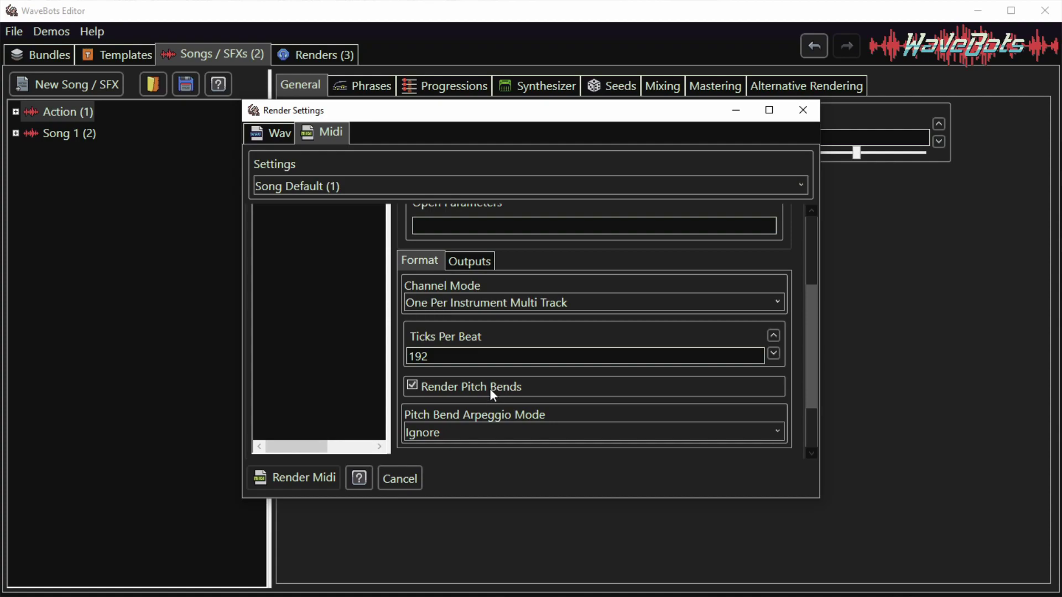
{"action": "scroll", "coordinate": [494, 386], "scroll_direction": "down", "scroll_amount": 2}
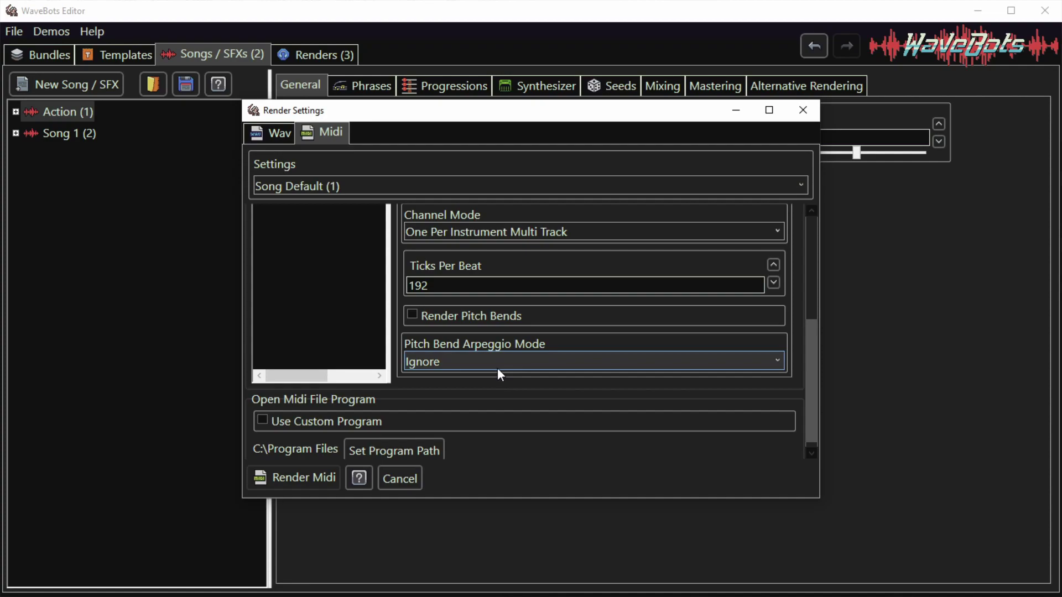
{"action": "left_click", "coordinate": [493, 364]}
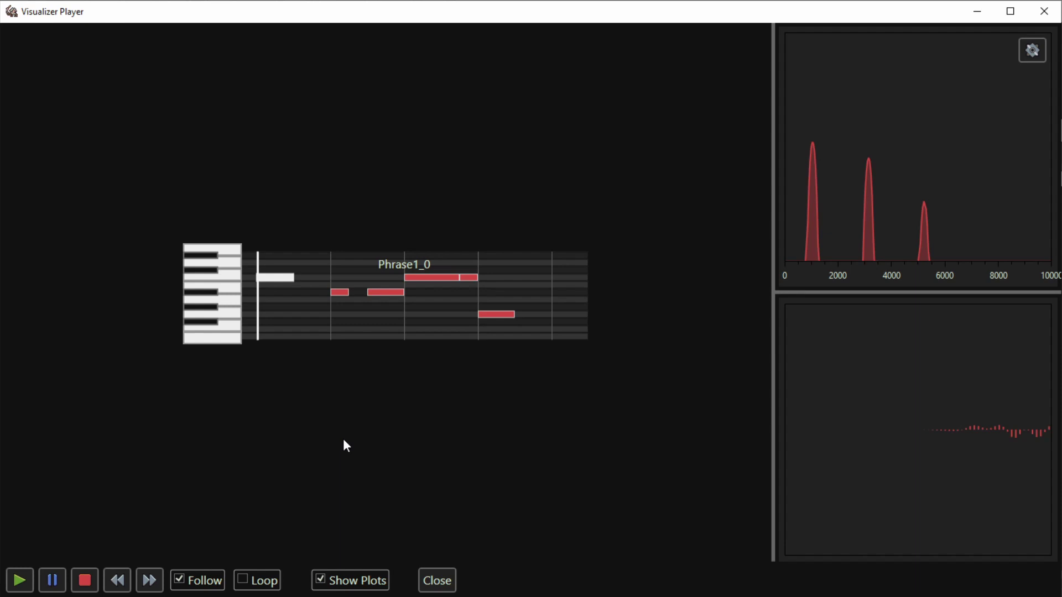
- Play the phrase in the Visualizer Player and its rendered MIDI in Reason, checking the SubTractor's pitch bend range
{"action": "left_click", "coordinate": [19, 580]}
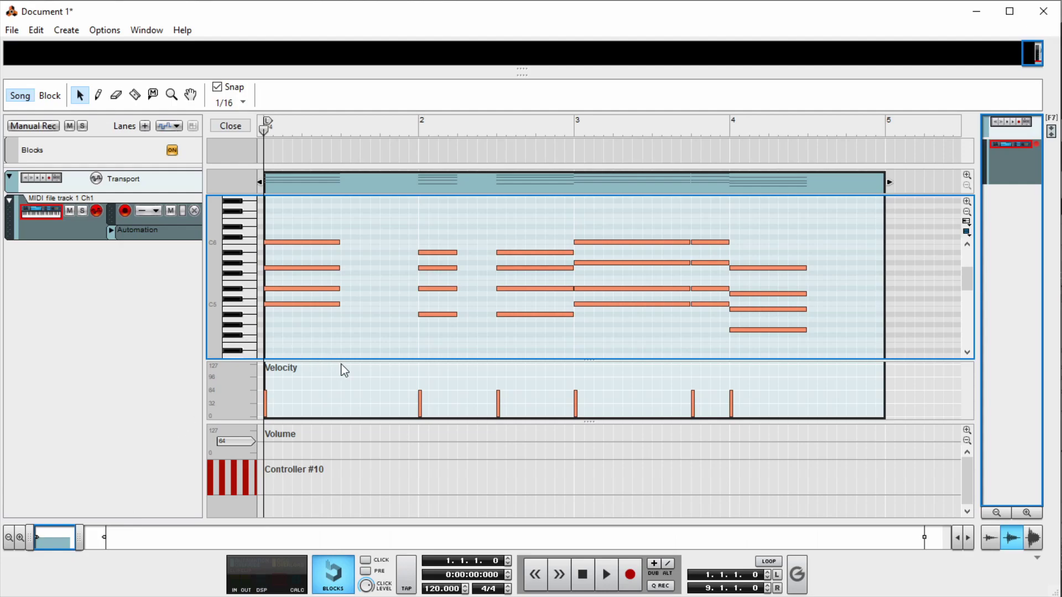
{"action": "key", "text": "space"}
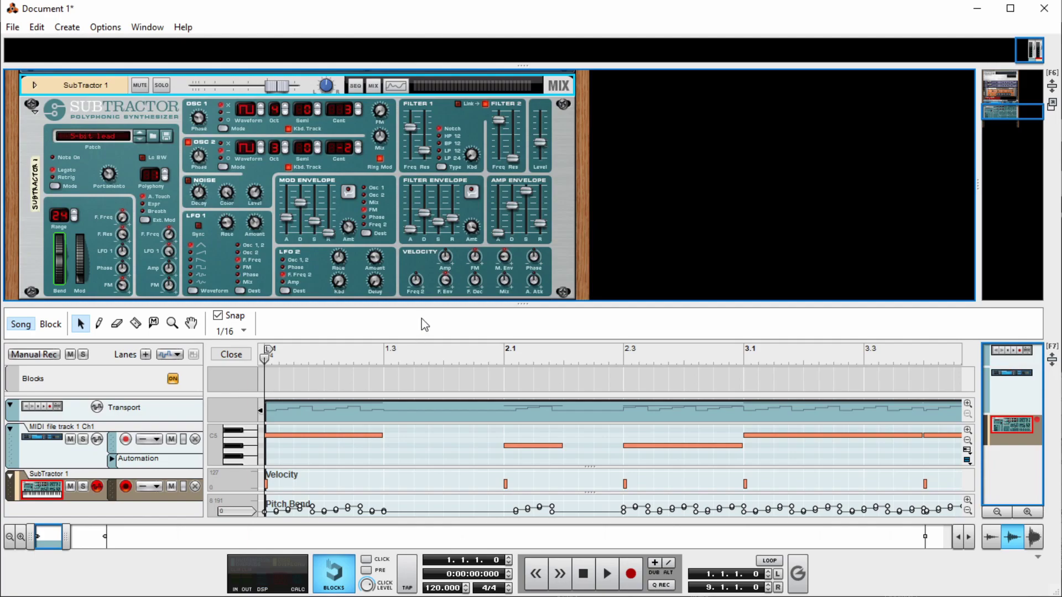
{"action": "key", "text": "space"}
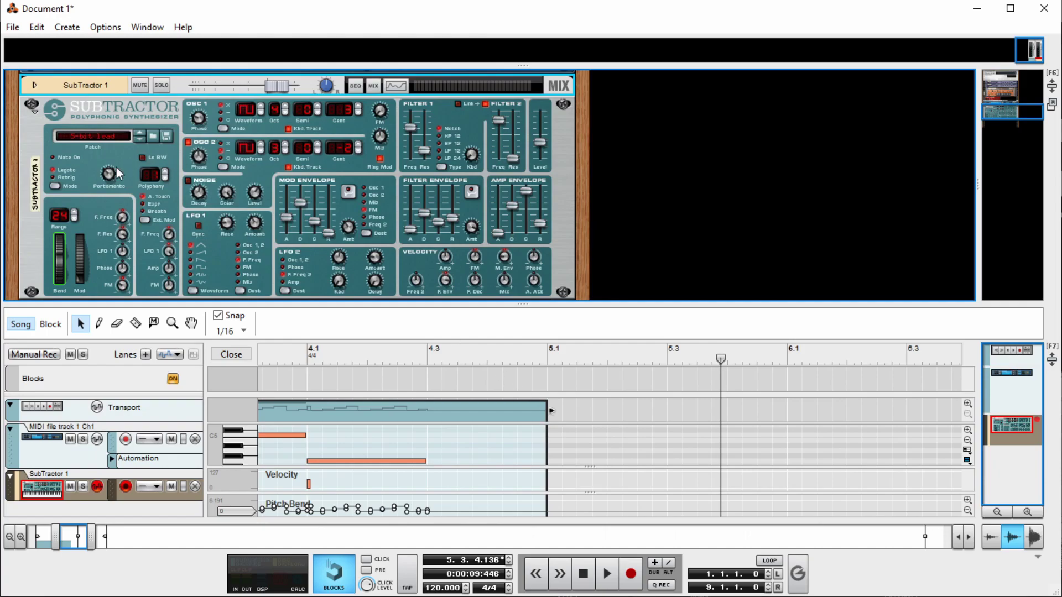
{"action": "left_click", "coordinate": [61, 214]}
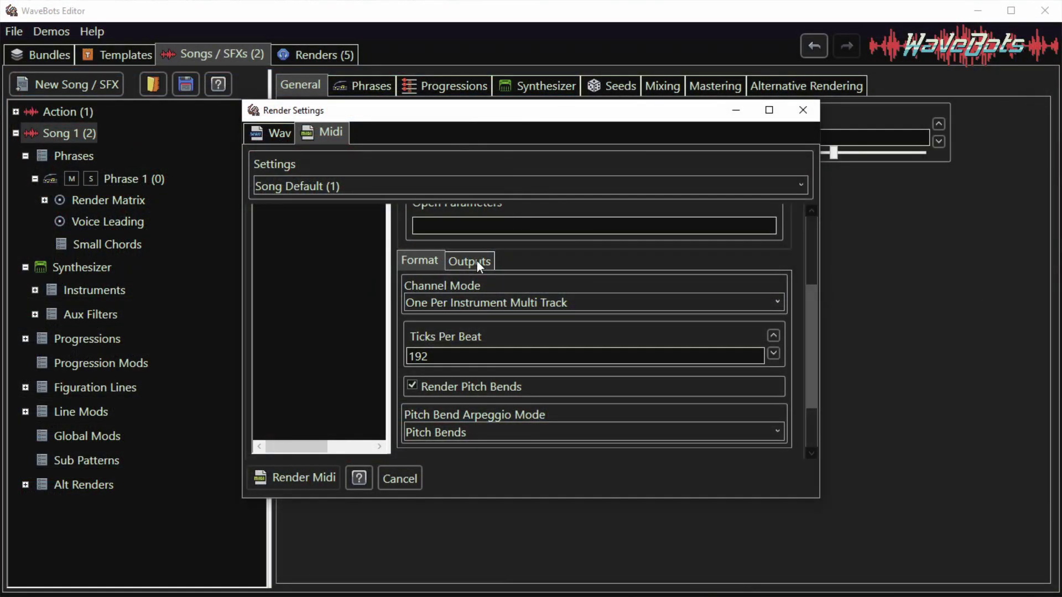
- Configure the Song Default MIDI outputs for chords, voice lines on the same channel, and separate Melody, Bass, Inner 1 and Inner 2 channels
{"action": "left_click", "coordinate": [476, 260]}
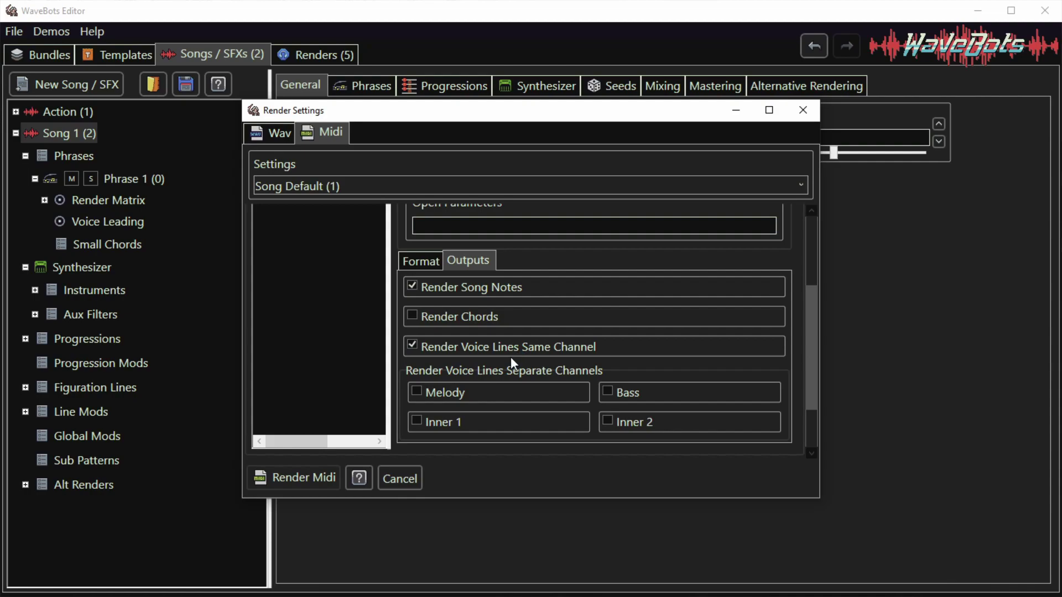
{"action": "left_click", "coordinate": [476, 316]}
{"action": "left_click", "coordinate": [490, 344]}
{"action": "left_click", "coordinate": [489, 344]}
{"action": "left_click", "coordinate": [486, 390]}
{"action": "left_click", "coordinate": [629, 396]}
{"action": "left_click", "coordinate": [525, 423]}
{"action": "left_click", "coordinate": [617, 420]}
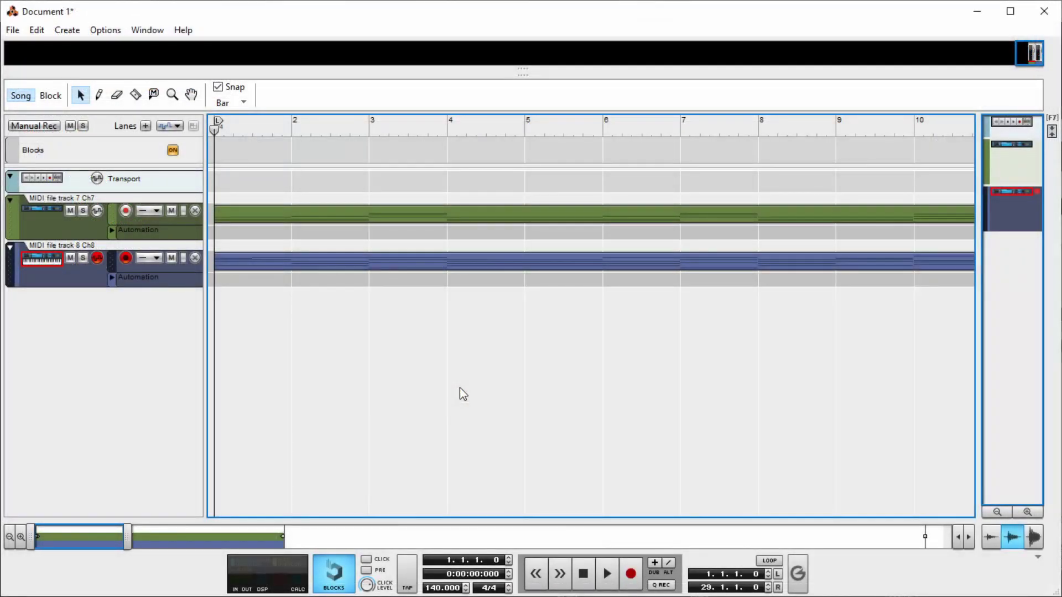
- Inspect the notes of the MIDI file track 8 Ch8 clip and play it soloed, closing the clip when done
{"action": "double_click", "coordinate": [371, 259]}
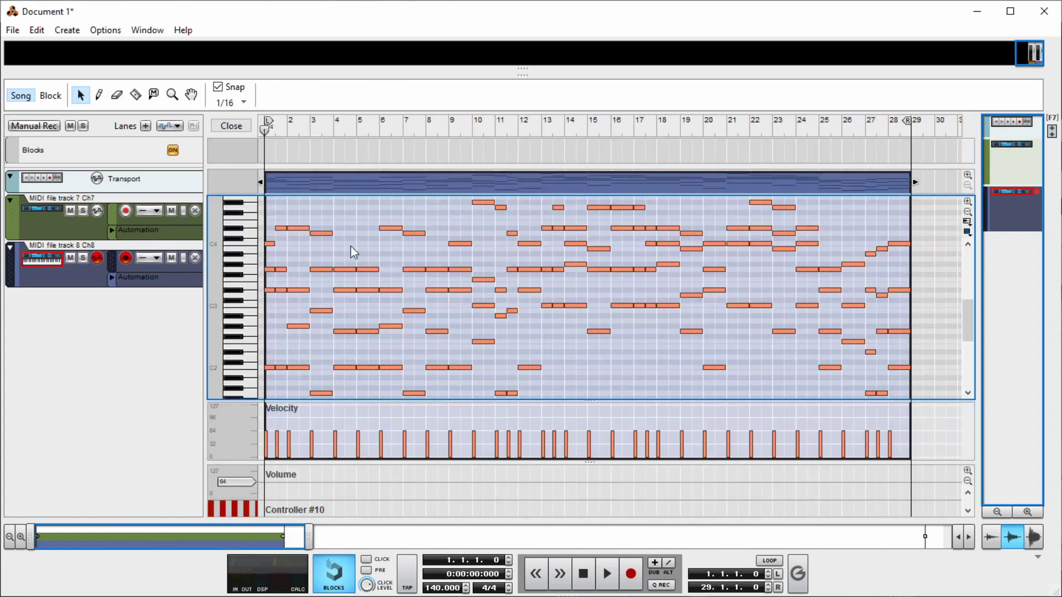
{"action": "left_click", "coordinate": [83, 258]}
{"action": "left_click", "coordinate": [609, 577]}
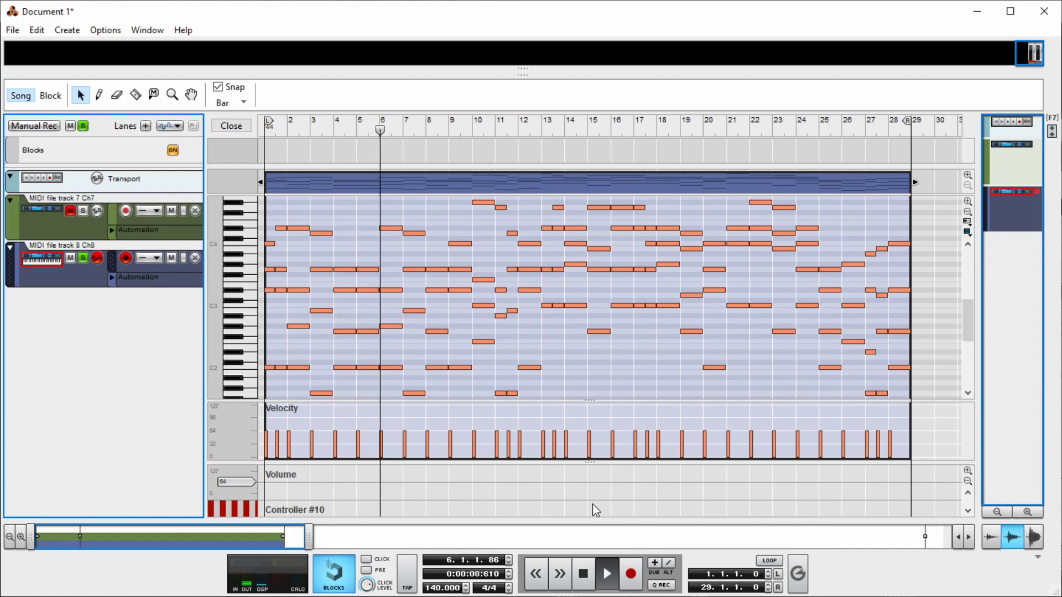
{"action": "left_click", "coordinate": [605, 574]}
{"action": "left_click", "coordinate": [231, 125]}
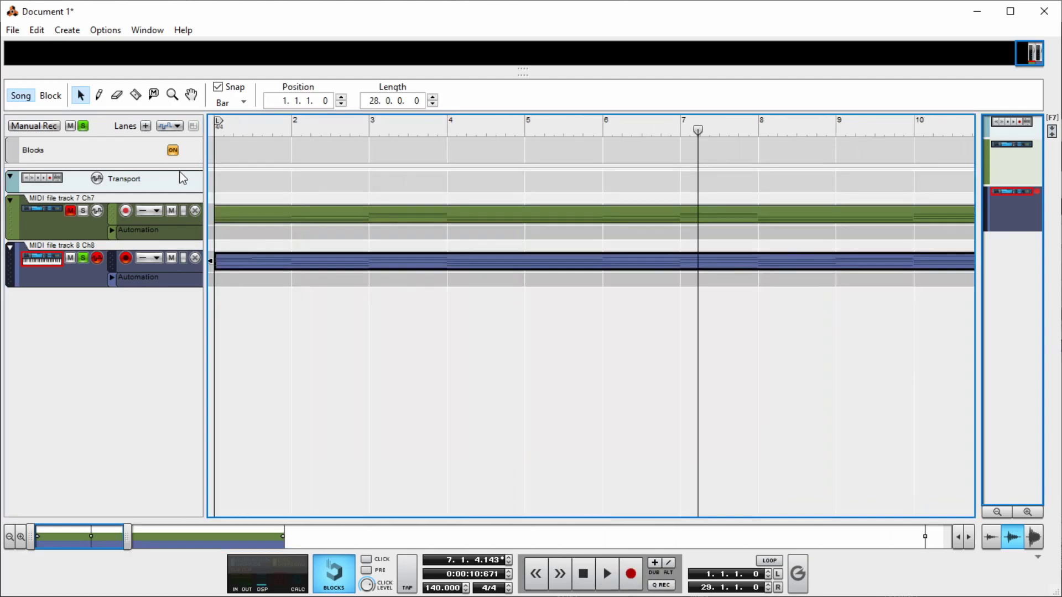
- Solo MIDI file track 7 Ch7 instead of track 8, open its clip to view the notes and play it from the start
{"action": "left_click", "coordinate": [85, 257]}
{"action": "left_click", "coordinate": [83, 210]}
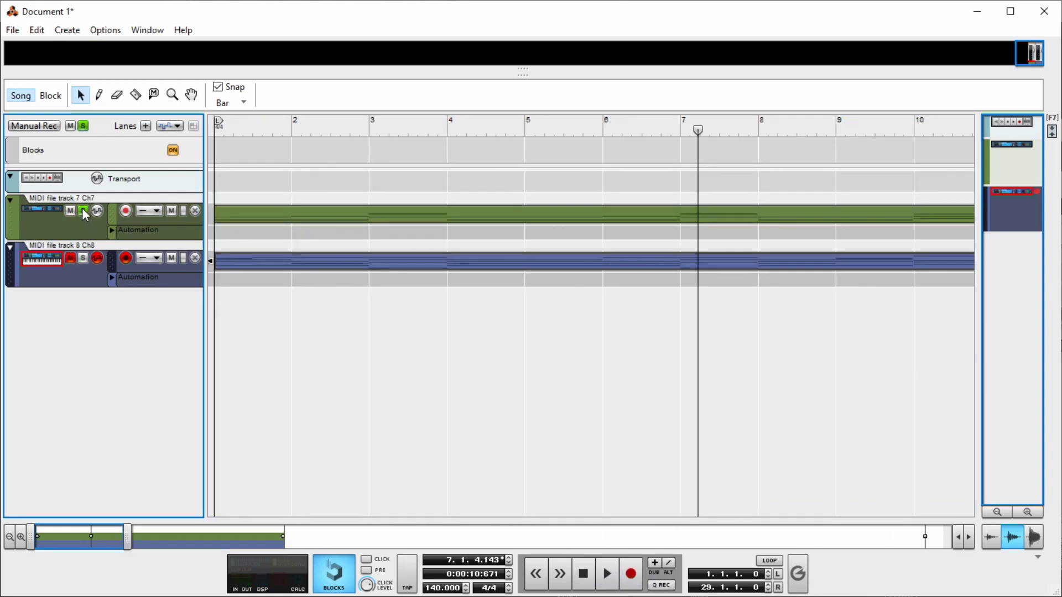
{"action": "double_click", "coordinate": [286, 212]}
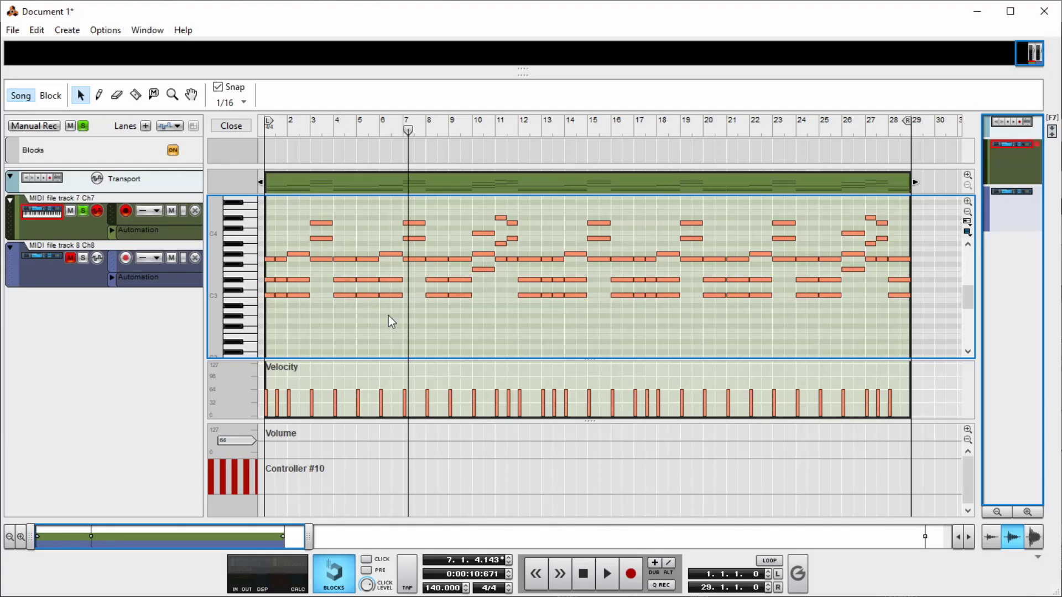
{"action": "key", "text": "Home"}
{"action": "key", "text": "space"}
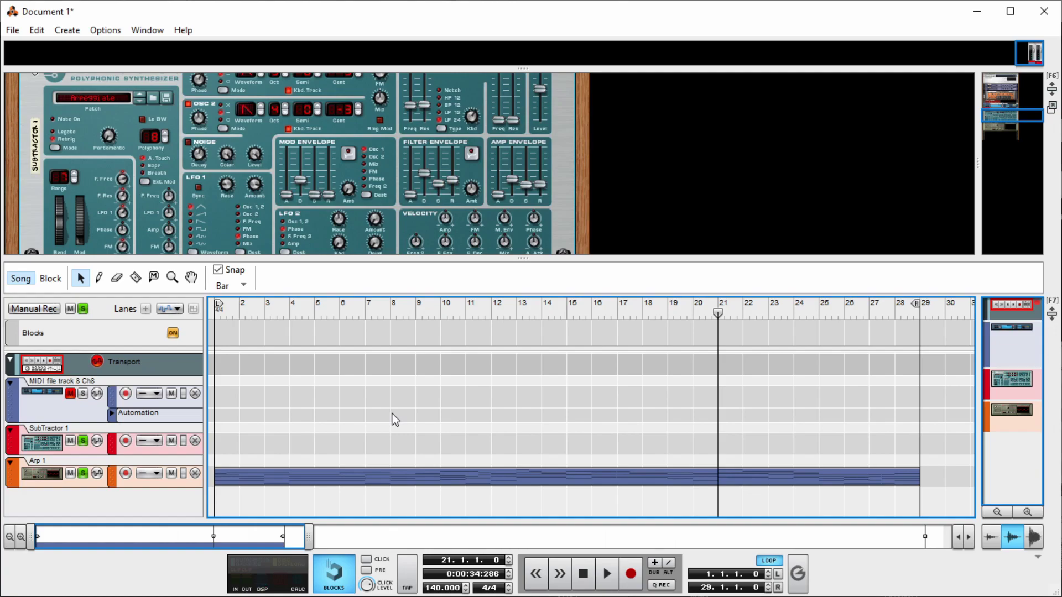
- Play the chord clip on the Arp 1 track through the SubTractor to audition the arpeggio, and stop playback
{"action": "left_click", "coordinate": [611, 572]}
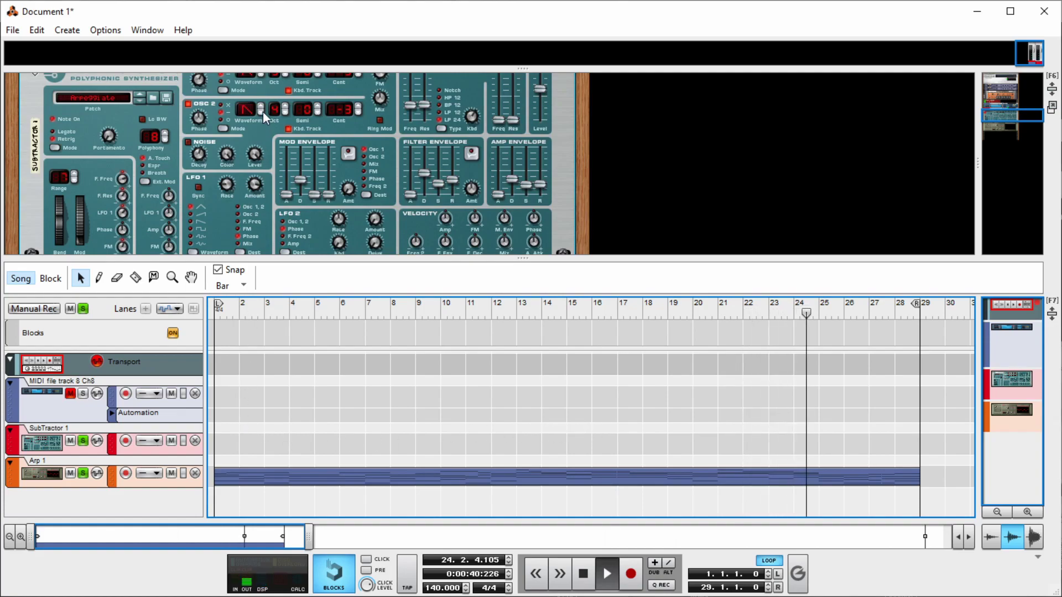
{"action": "left_click_drag", "start_coordinate": [84, 239], "coordinate": [98, 269]}
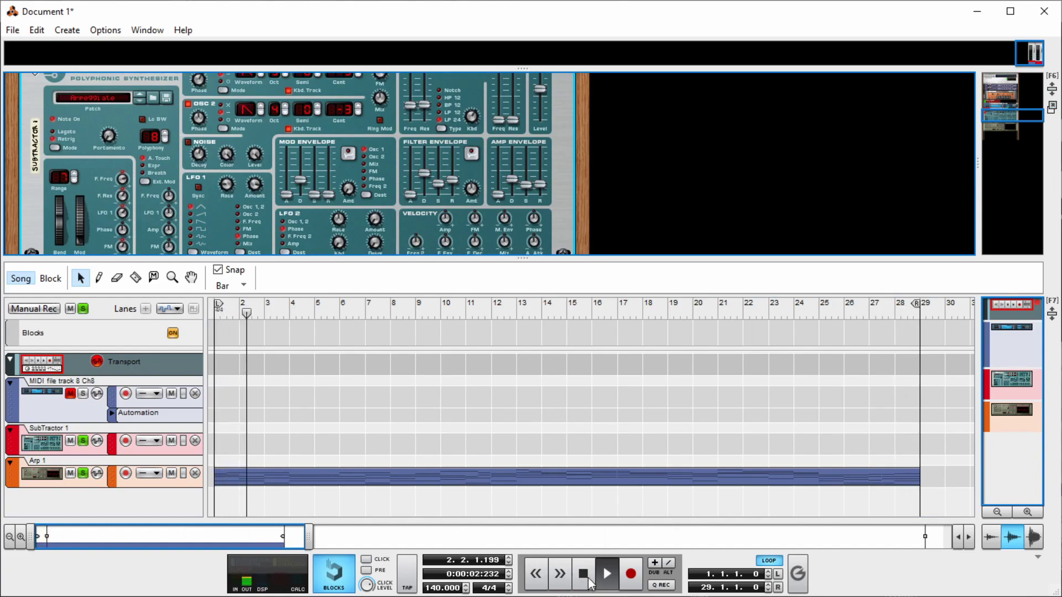
{"action": "left_click", "coordinate": [586, 578]}
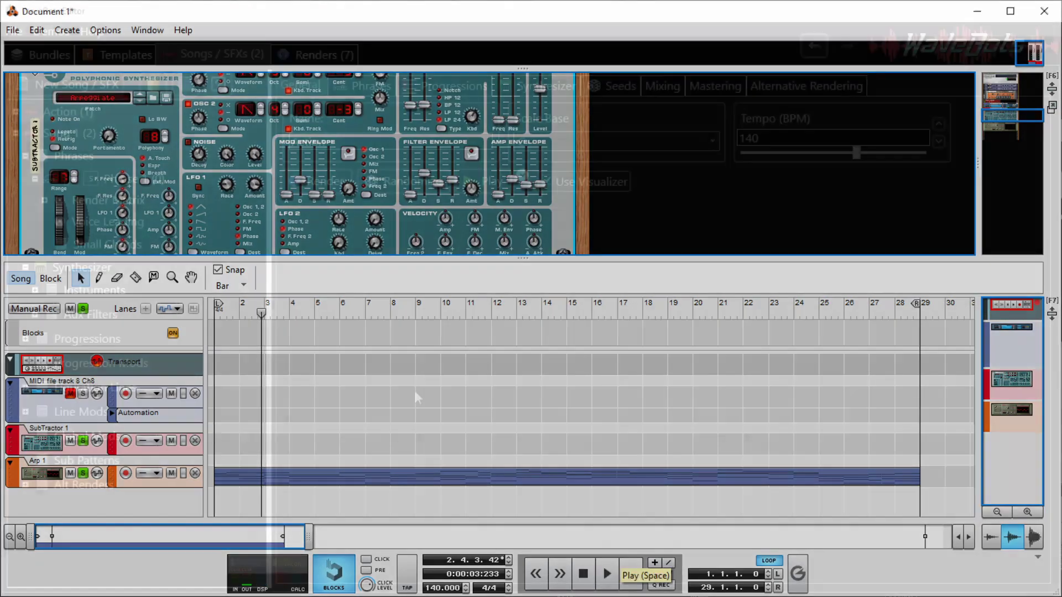